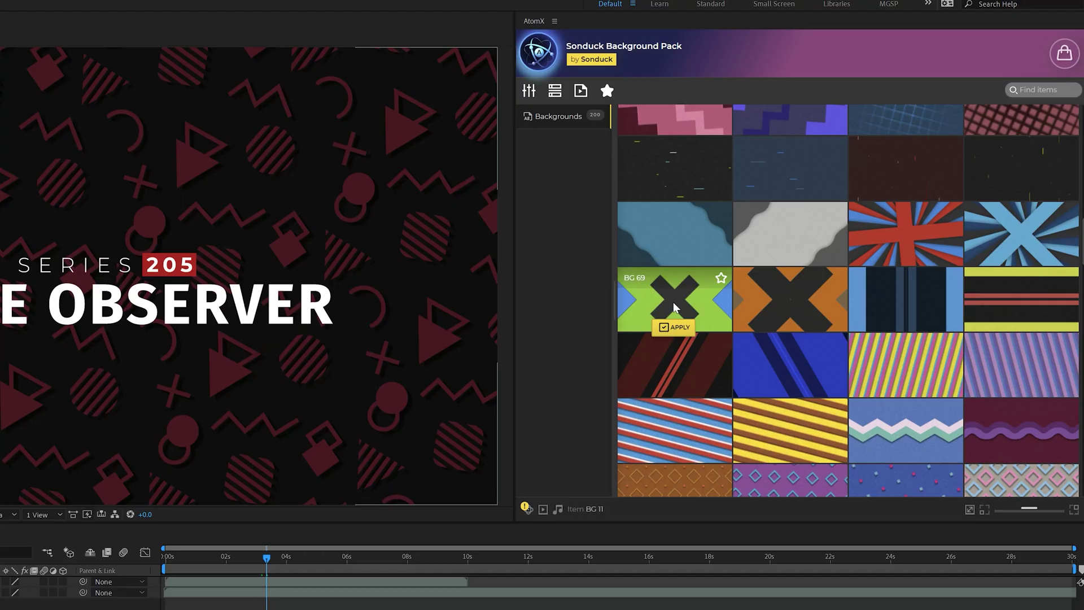
scroll(677, 309, "down", 5)
scroll(676, 309, "down", 5)
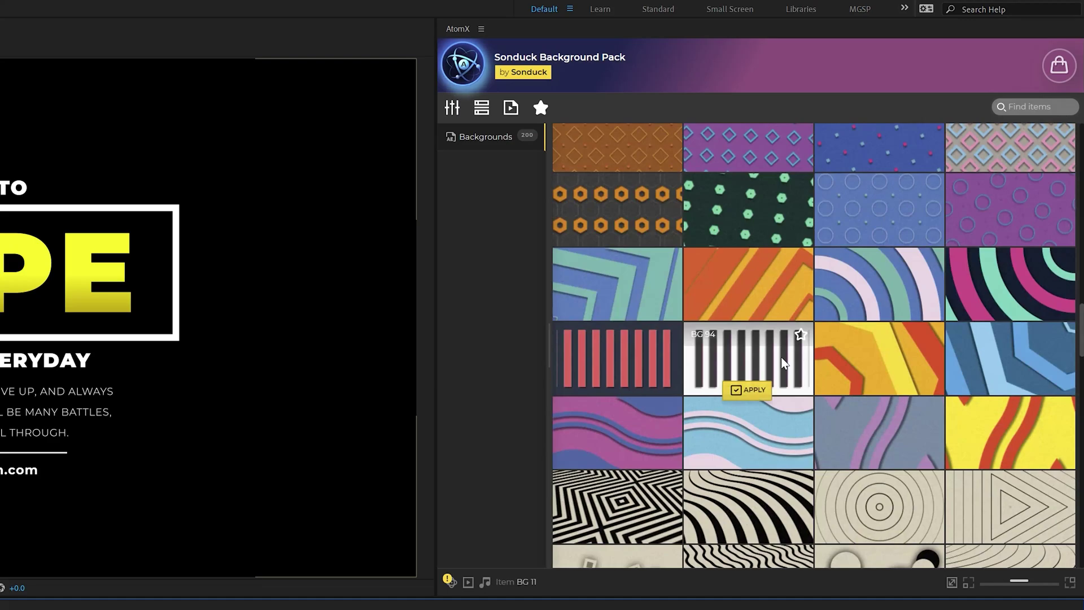
scroll(783, 362, "up", 5)
scroll(771, 390, "up", 5)
scroll(766, 407, "up", 5)
scroll(765, 423, "up", 5)
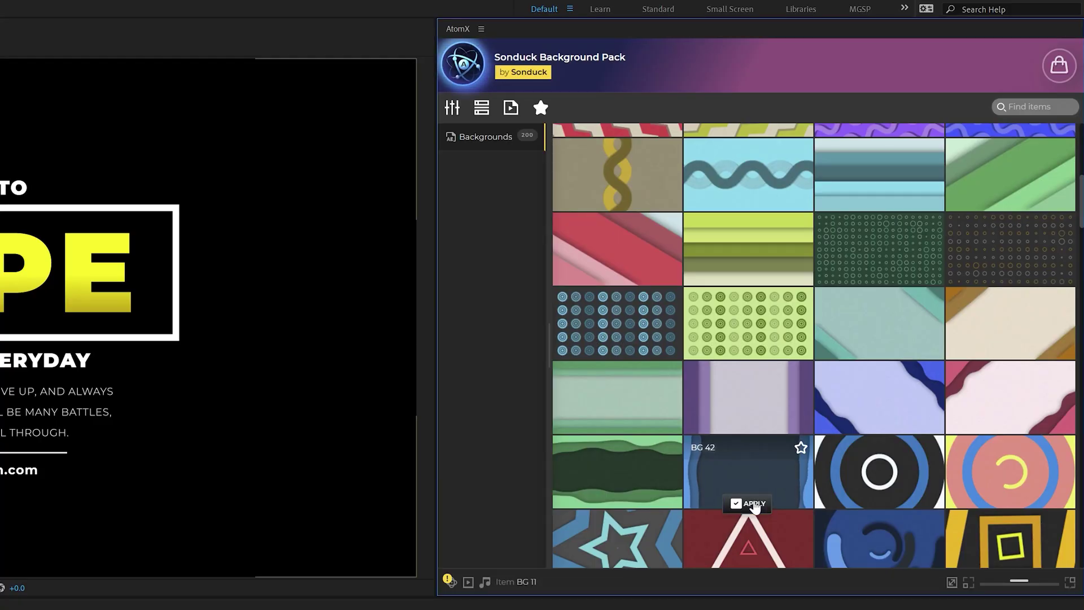
Step: Apply the blue wavy BG 42 background from the Sonduck pack behind the HOPE title
left_click(751, 503)
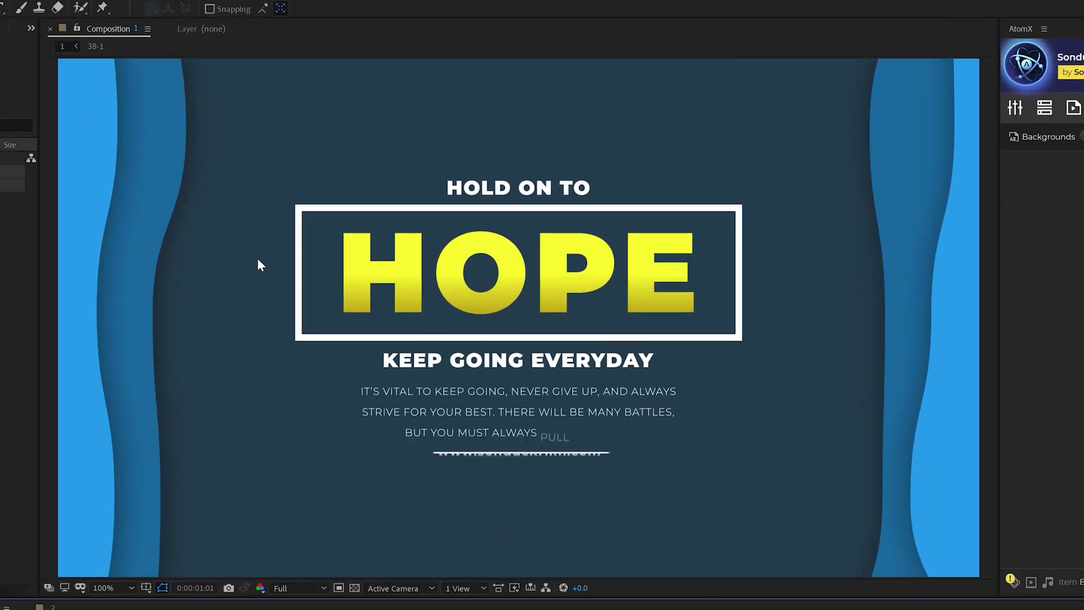
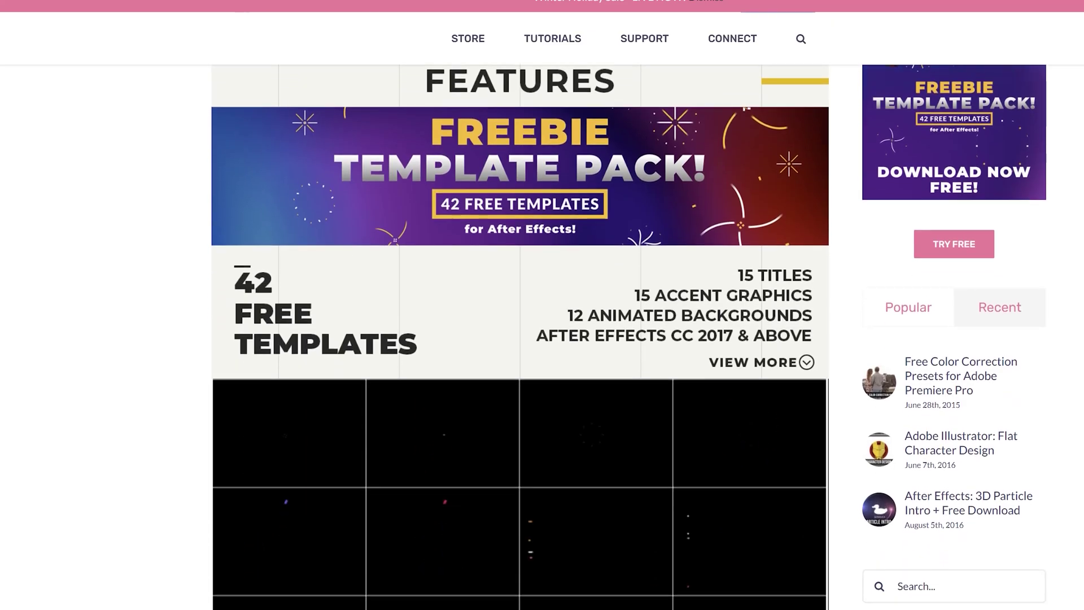
scroll(520, 339, "down", 10)
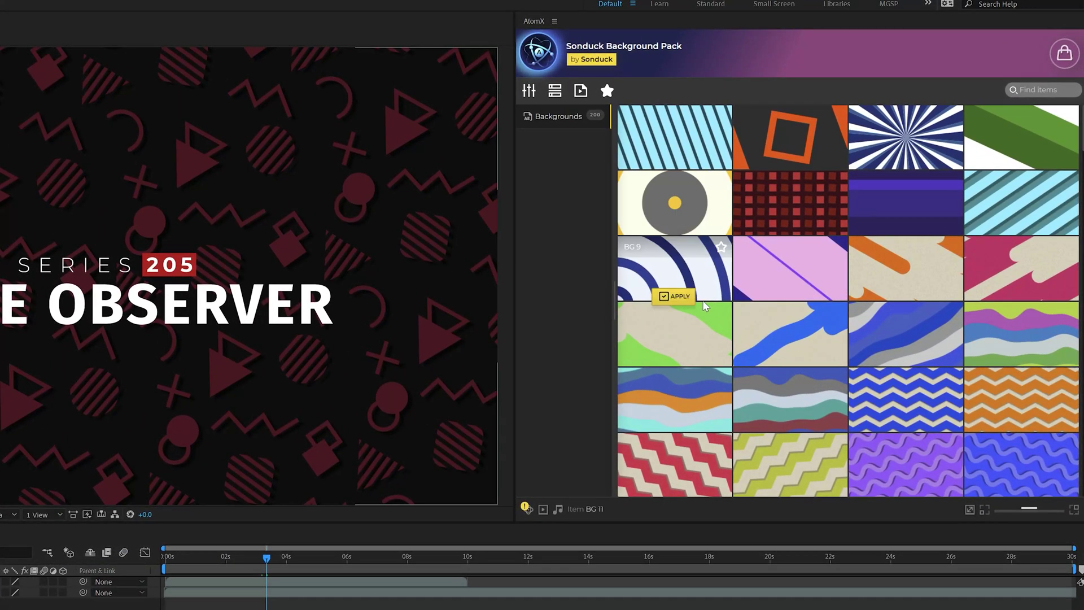
scroll(682, 325, "down", 3)
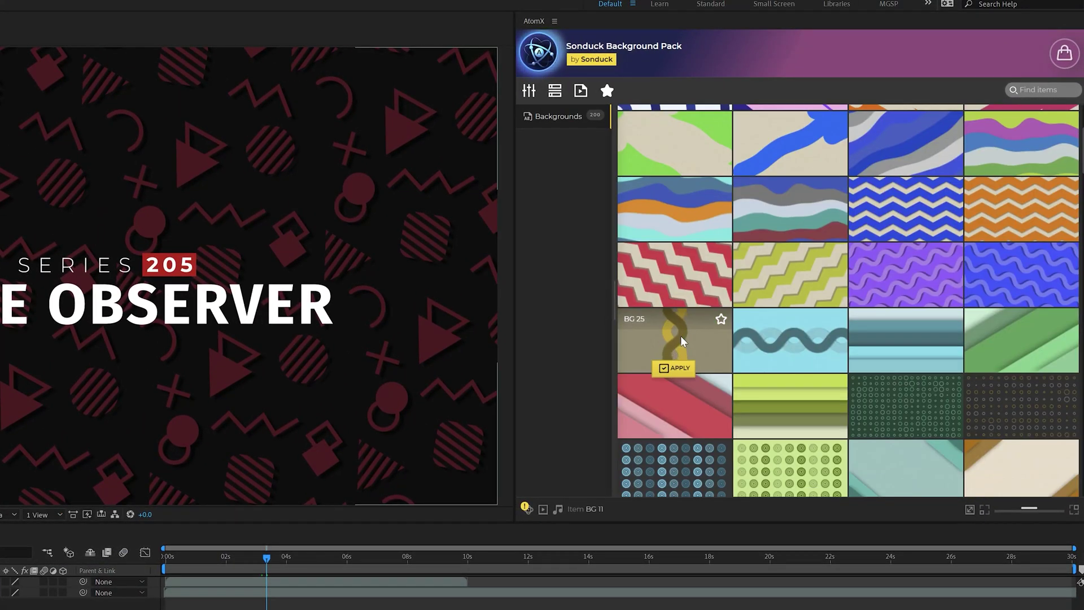
scroll(682, 340, "down", 3)
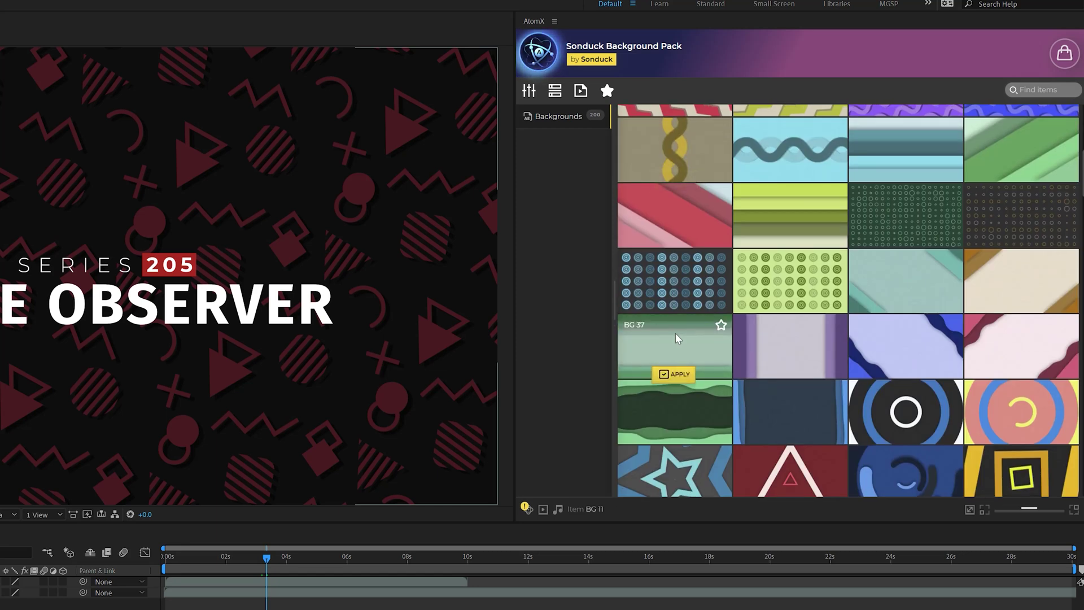
scroll(676, 333, "down", 3)
scroll(677, 345, "down", 3)
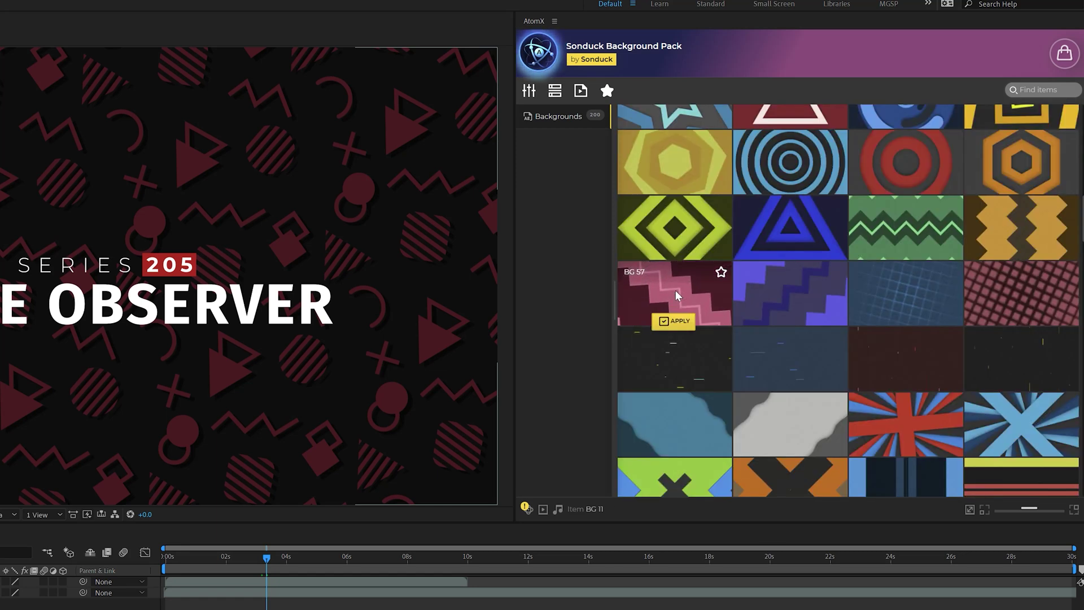
scroll(676, 291, "down", 2)
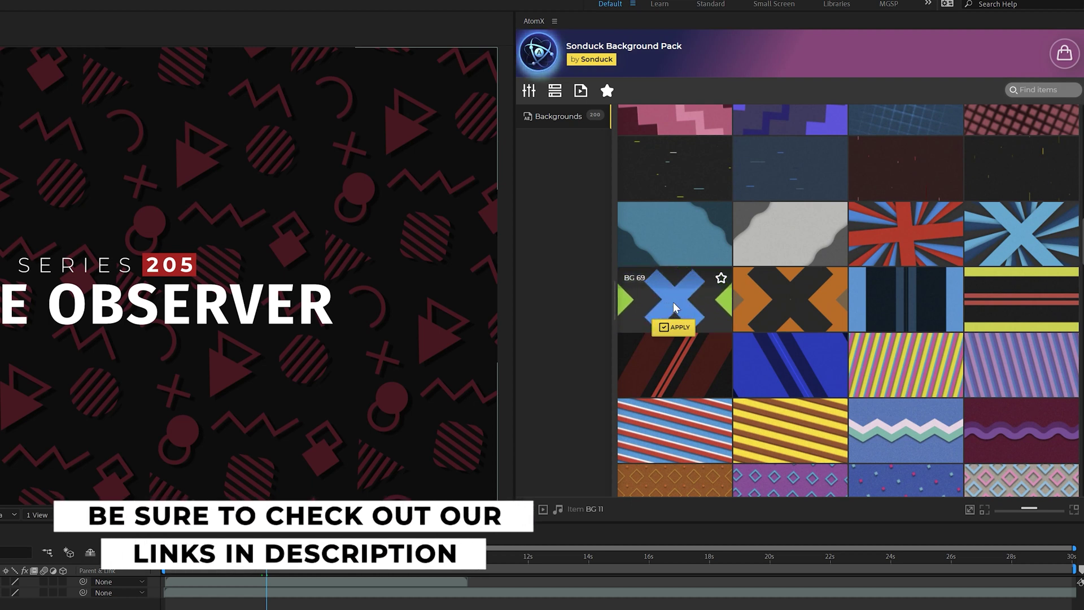
scroll(677, 309, "down", 5)
scroll(677, 309, "down", 4)
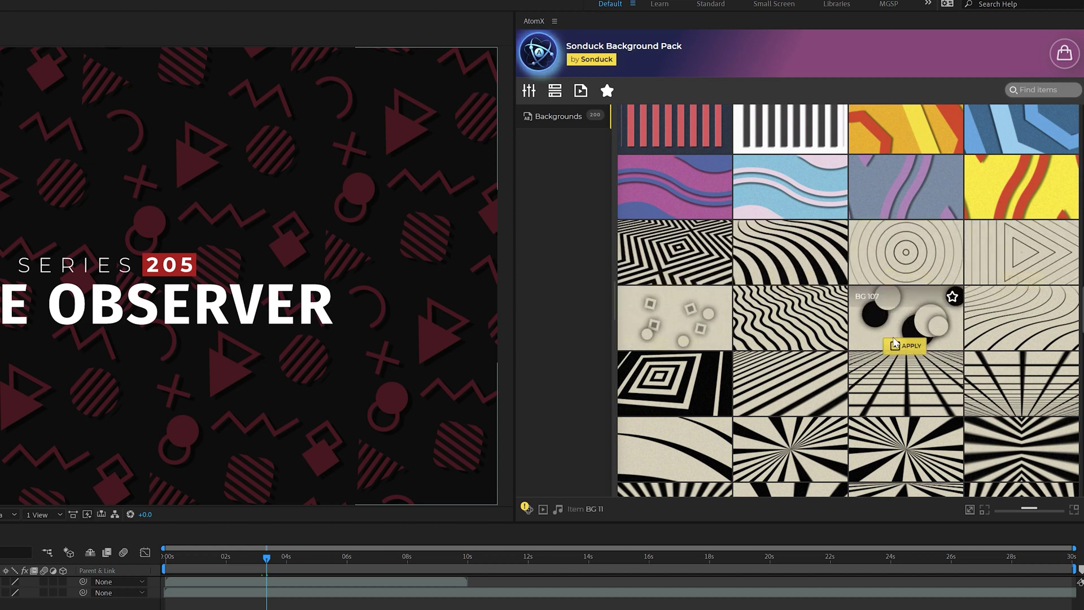
scroll(906, 322, "down", 3)
scroll(772, 368, "down", 3)
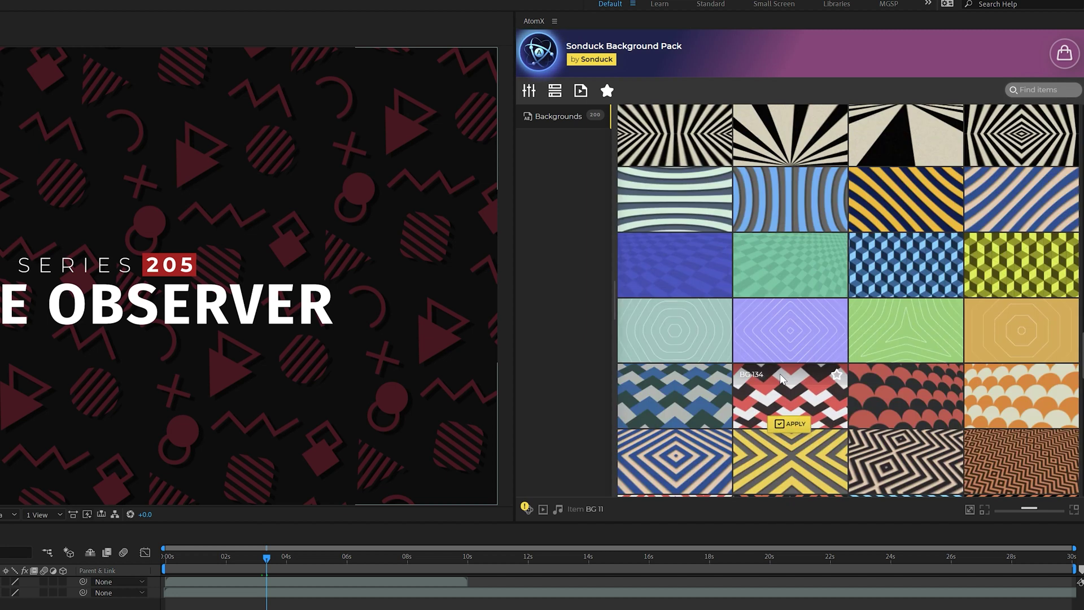
scroll(778, 370, "down", 3)
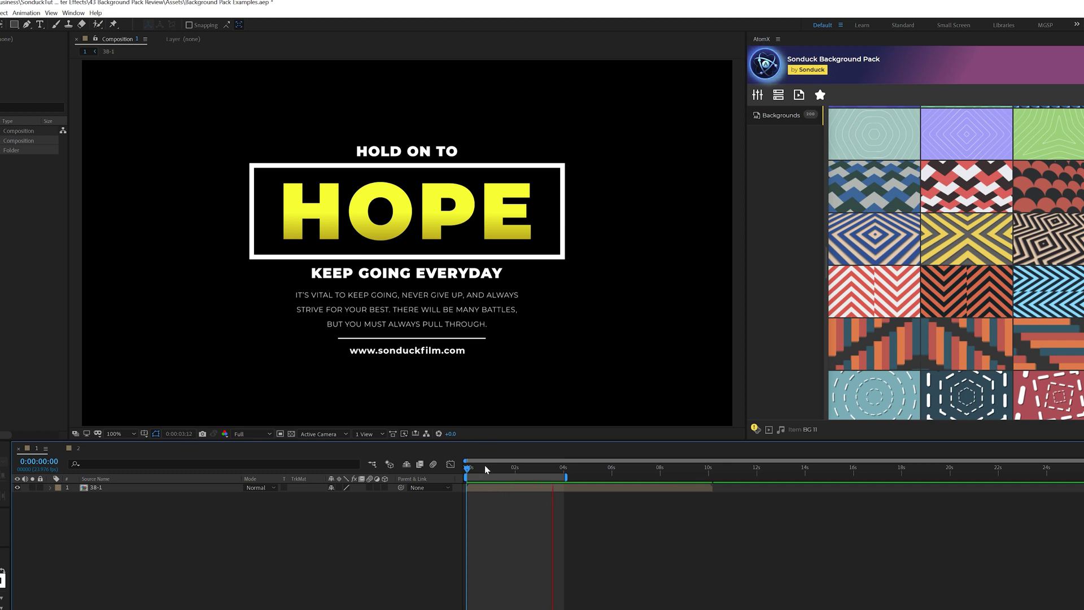
Step: Scrub the HOPE title preview, then apply AtomX background BG 42 as a new layer behind it
left_click_drag(469, 468, 515, 471)
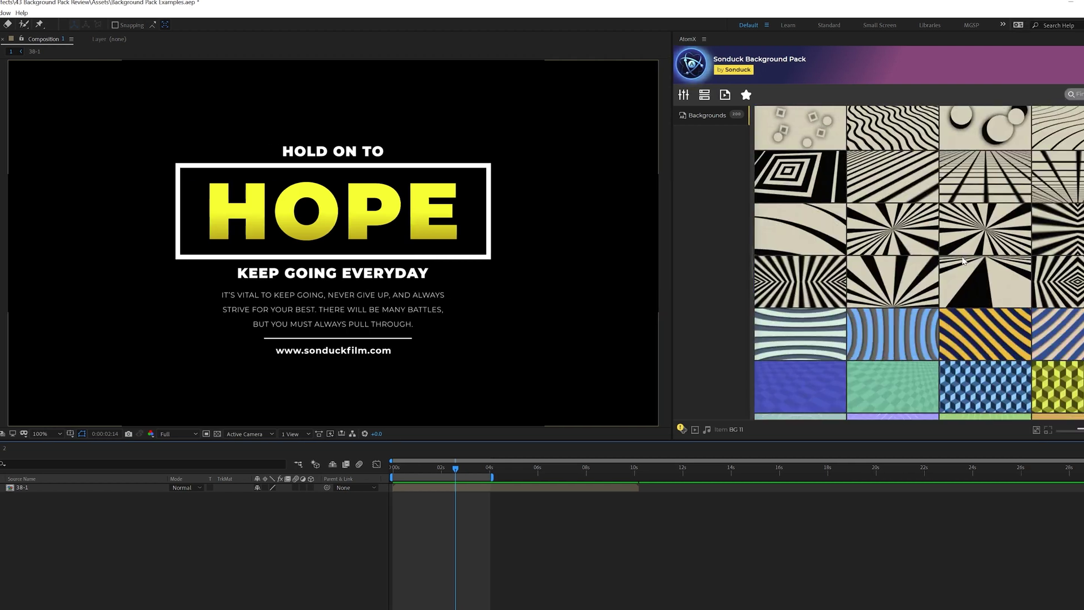
scroll(872, 270, "down", 10)
scroll(871, 270, "down", 10)
scroll(869, 272, "up", 5)
scroll(872, 279, "up", 5)
scroll(881, 297, "up", 5)
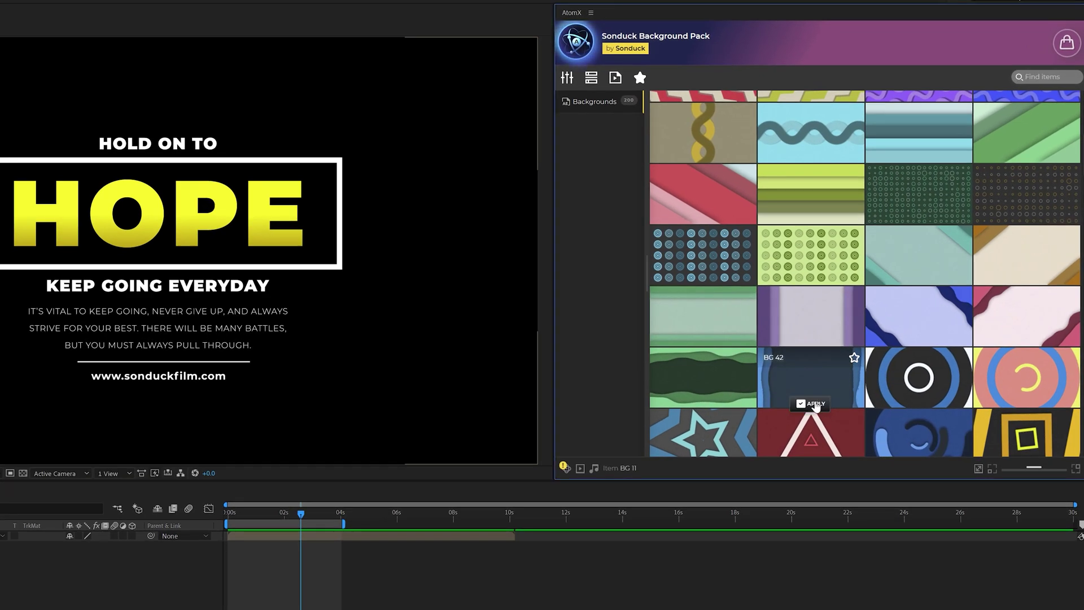
left_click(813, 403)
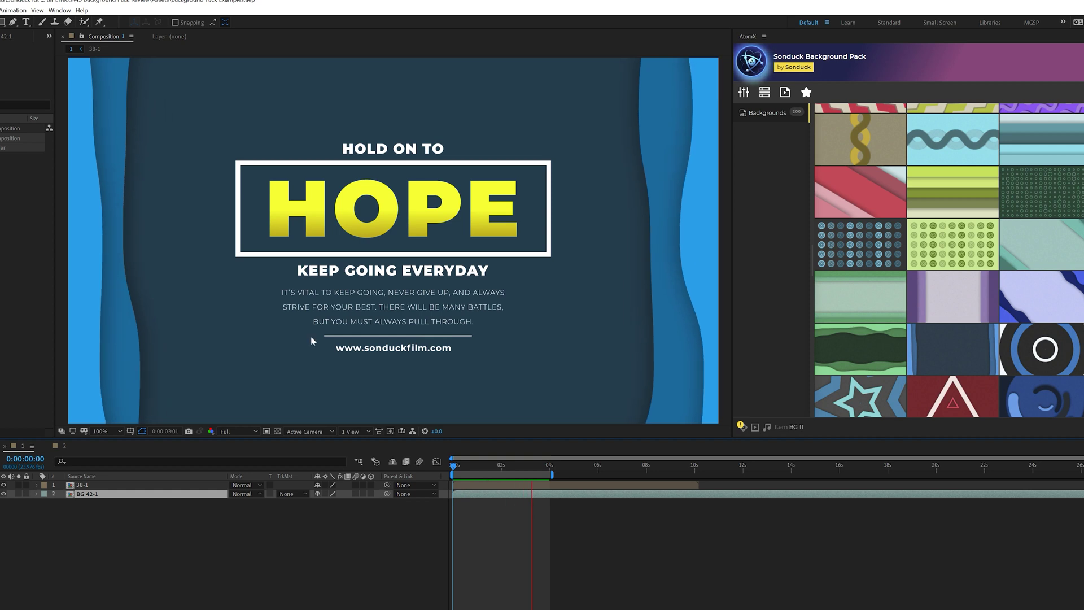
Step: In the BG 42-1 precomp, set Color 3 to near-black, then return to Composition 1
key("space")
left_click(80, 494)
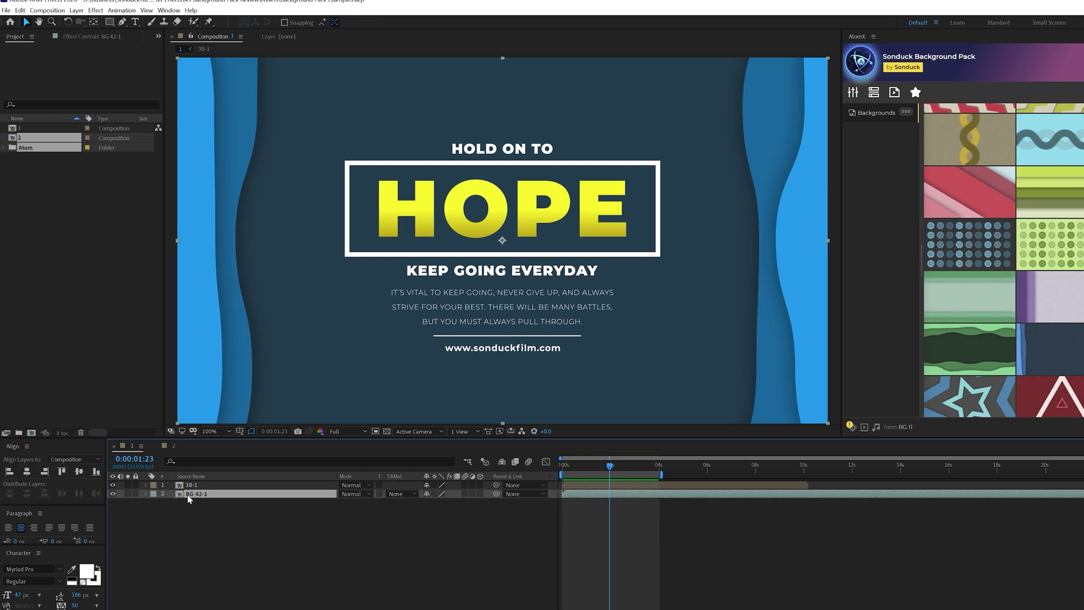
double_click(190, 495)
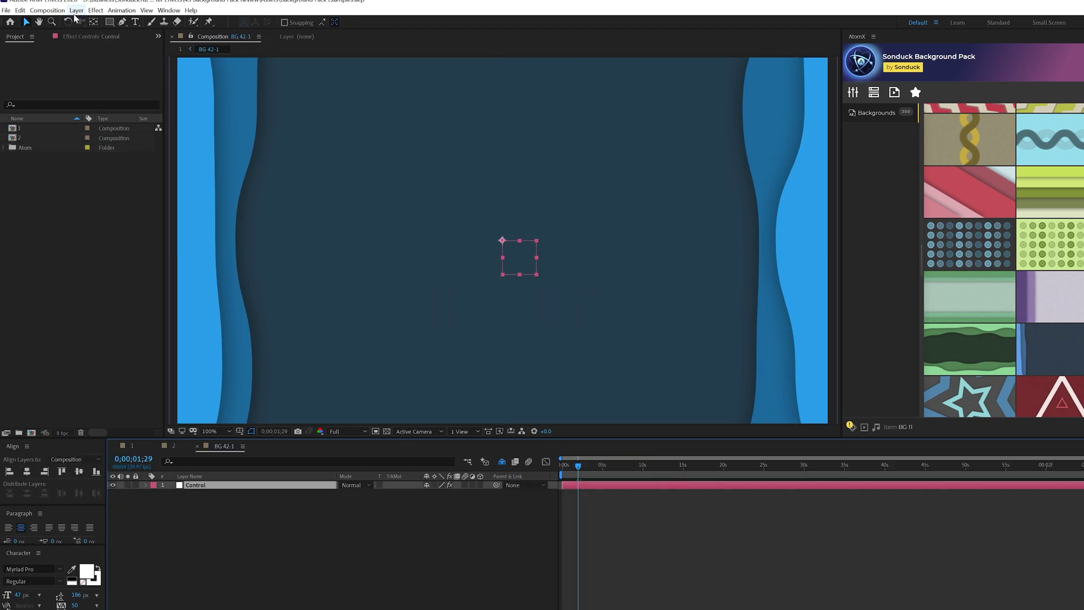
left_click(82, 37)
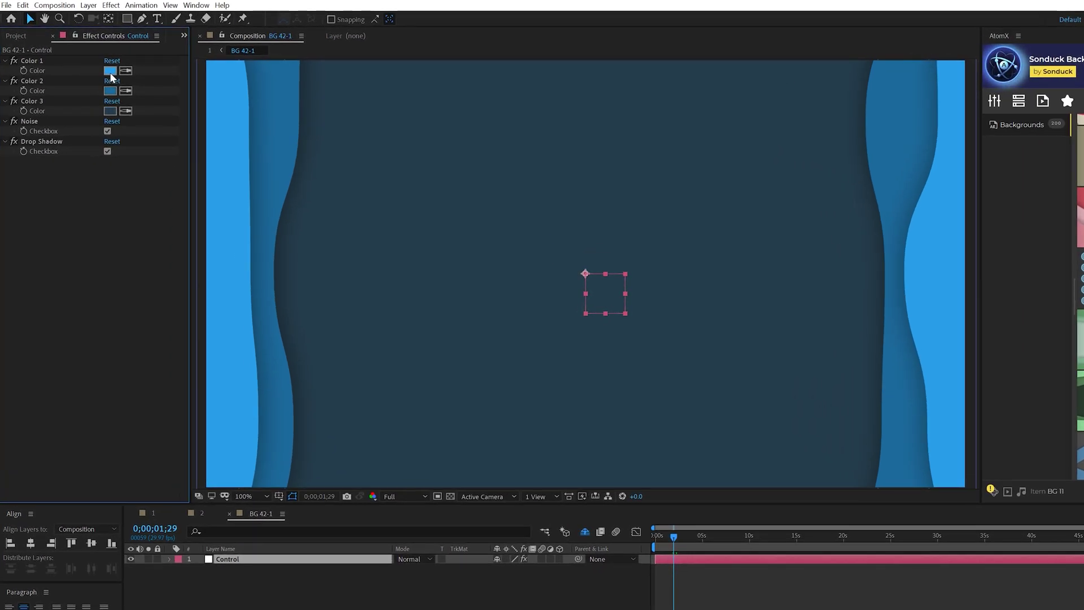
left_click(110, 72)
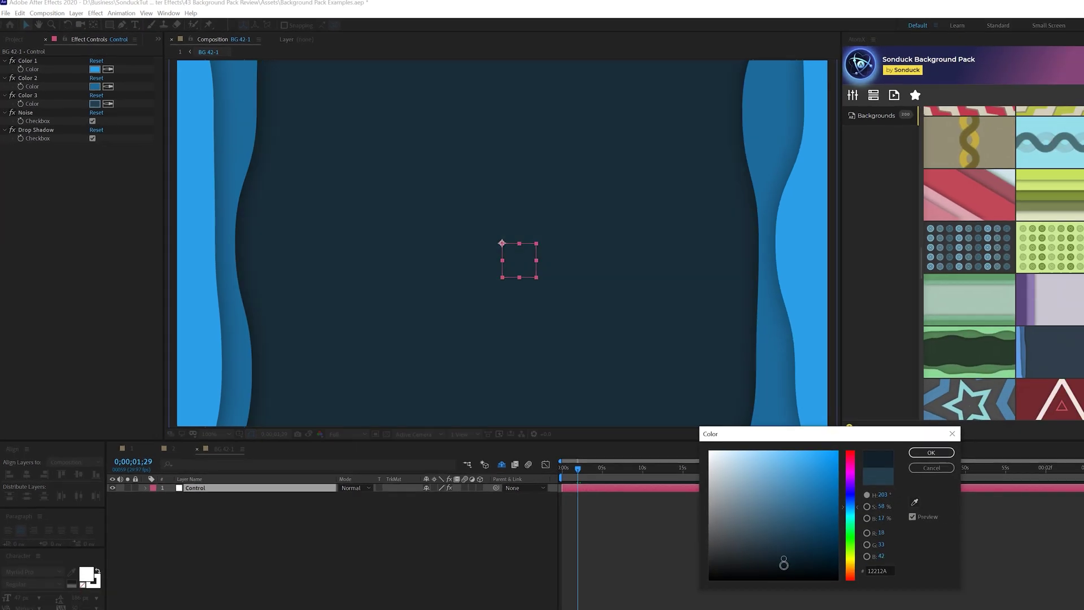
left_click(915, 606)
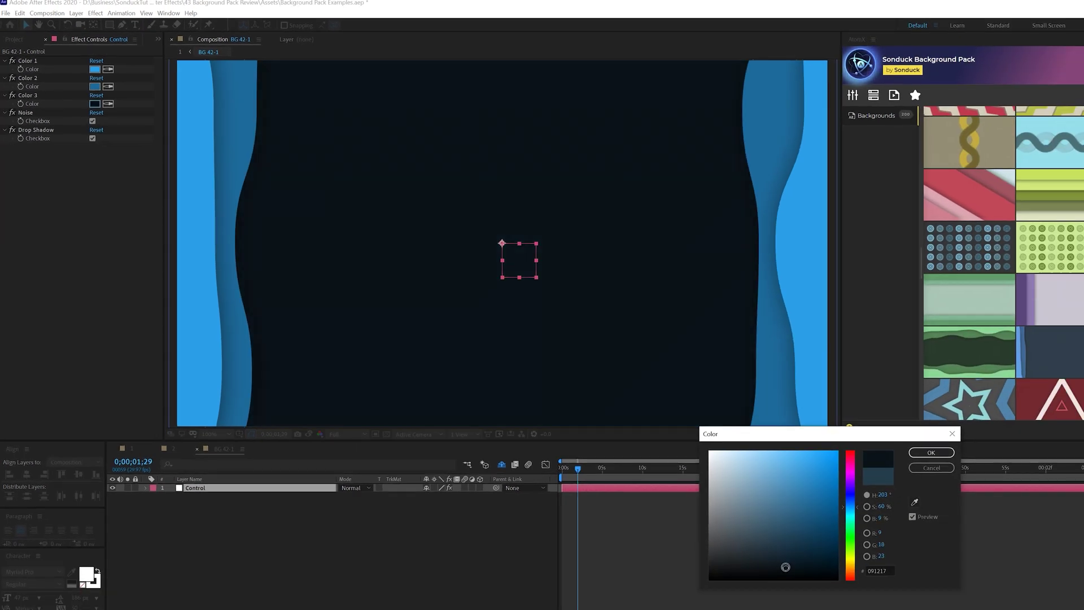
left_click(931, 466)
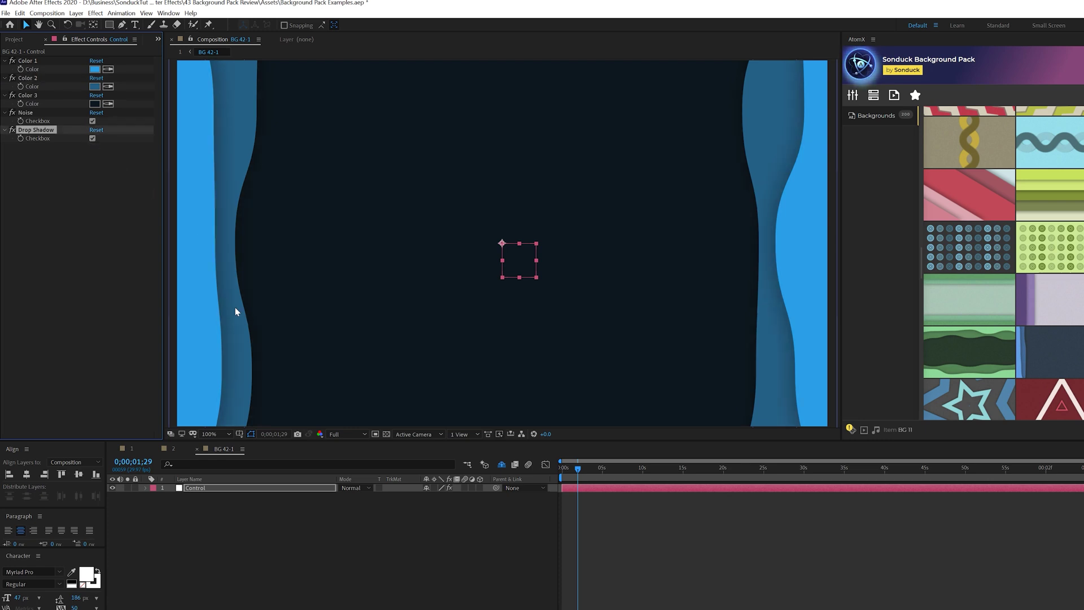
left_click(140, 449)
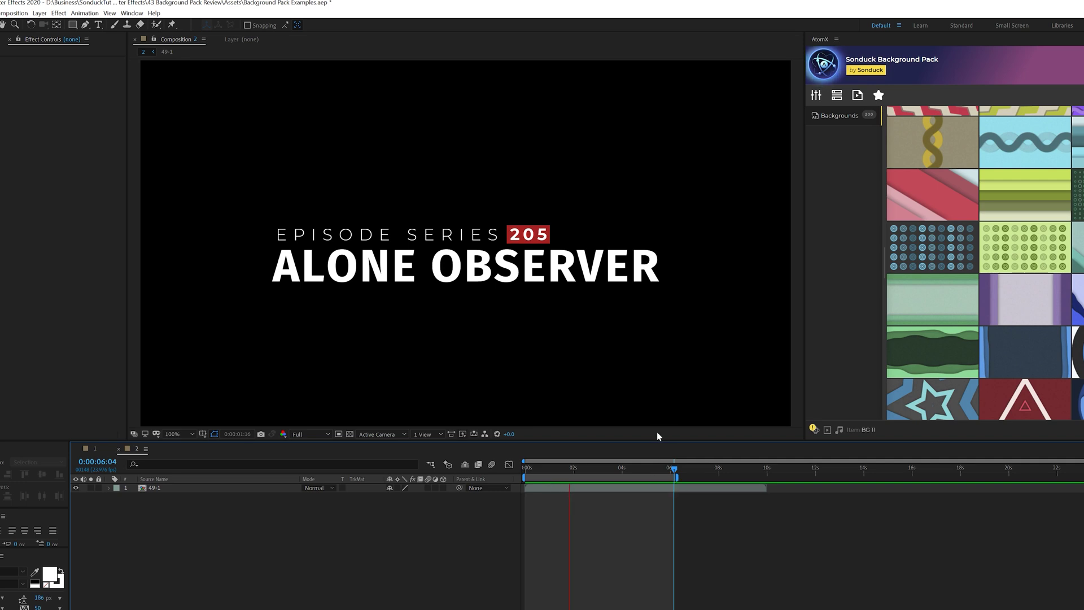
scroll(916, 344, "down", 5)
scroll(916, 345, "down", 5)
scroll(847, 297, "down", 5)
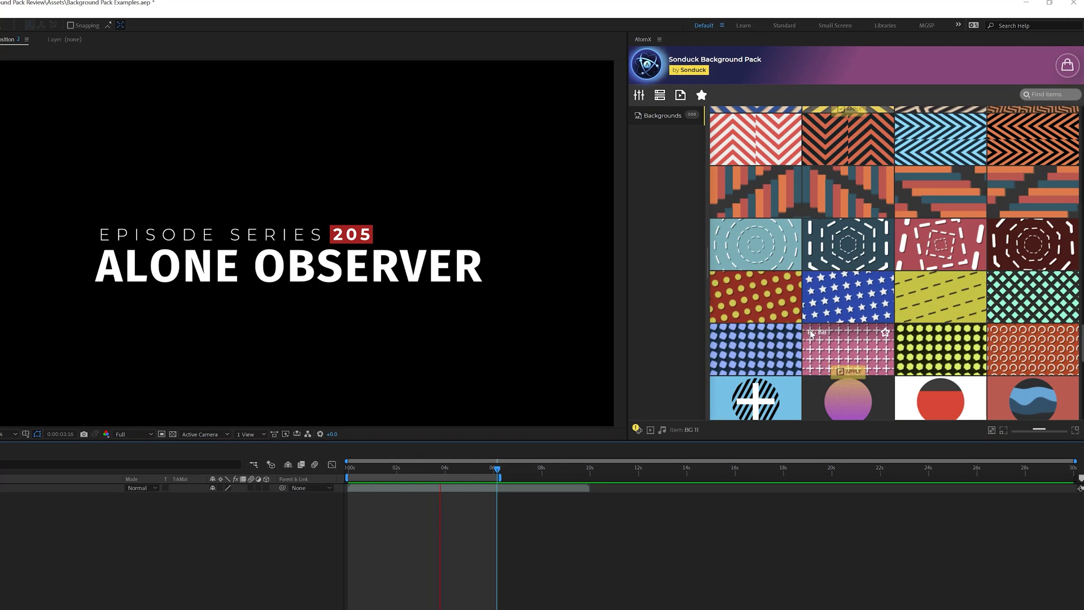
scroll(847, 297, "down", 5)
mouse_move(1032, 202)
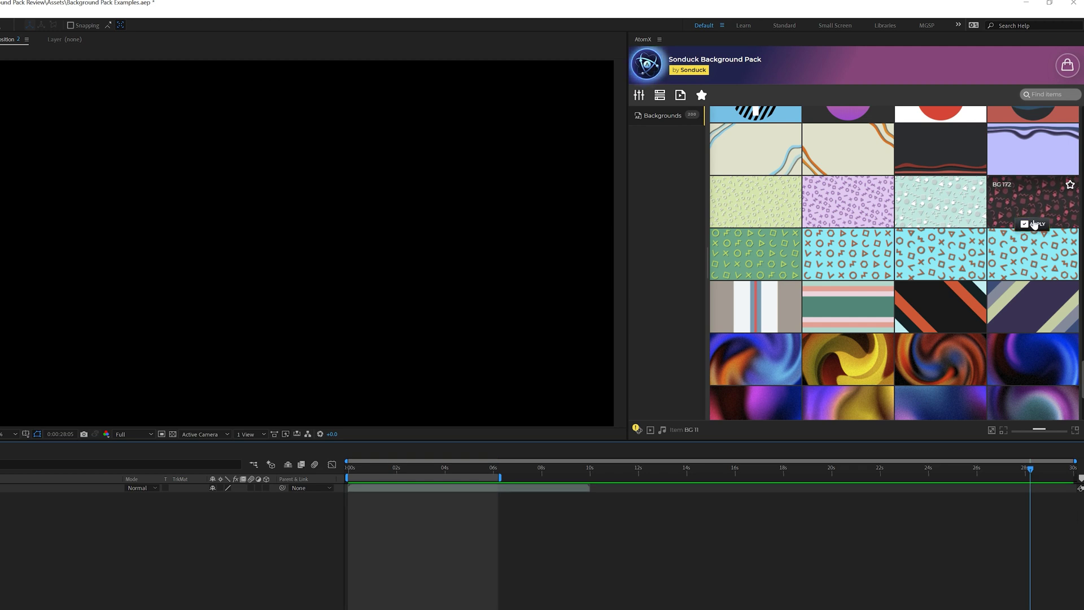
Step: Apply background BG 172 behind the ALONE OBSERVER title and preview it
left_click(1035, 223)
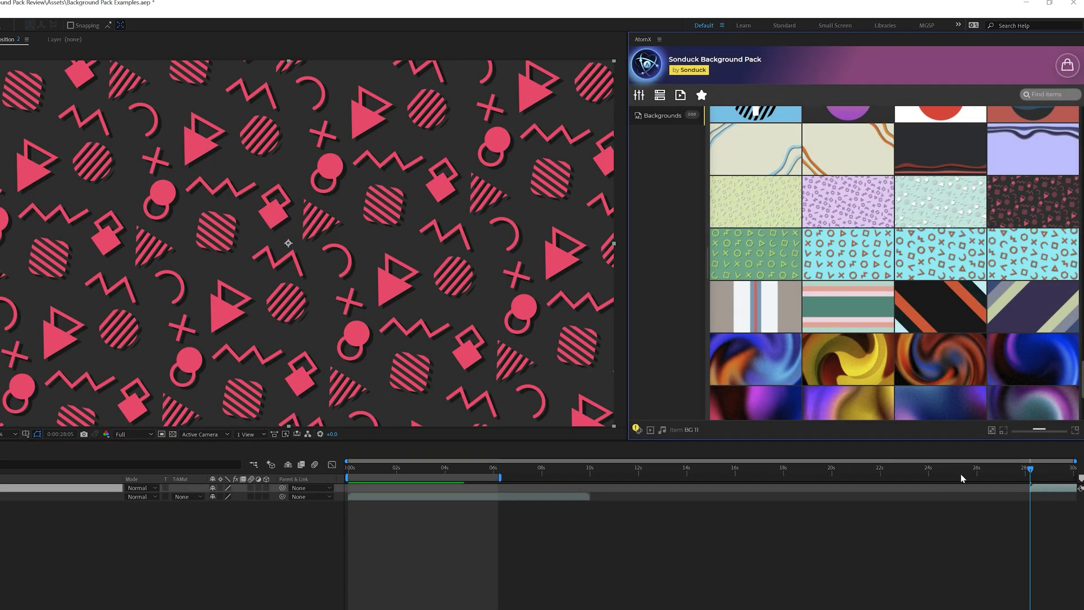
key("space")
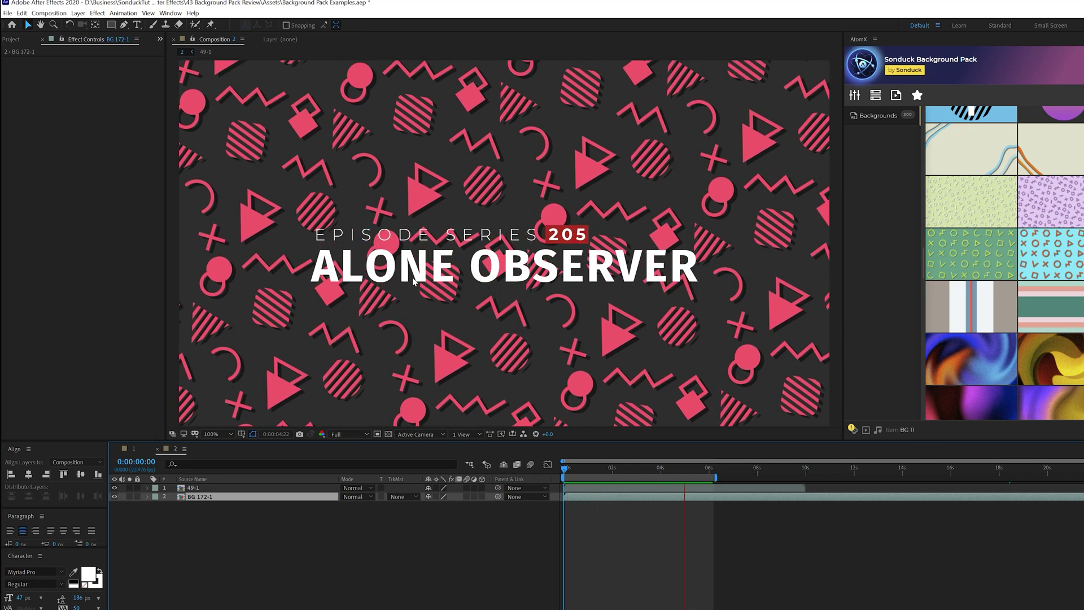
left_click_drag(585, 468, 634, 468)
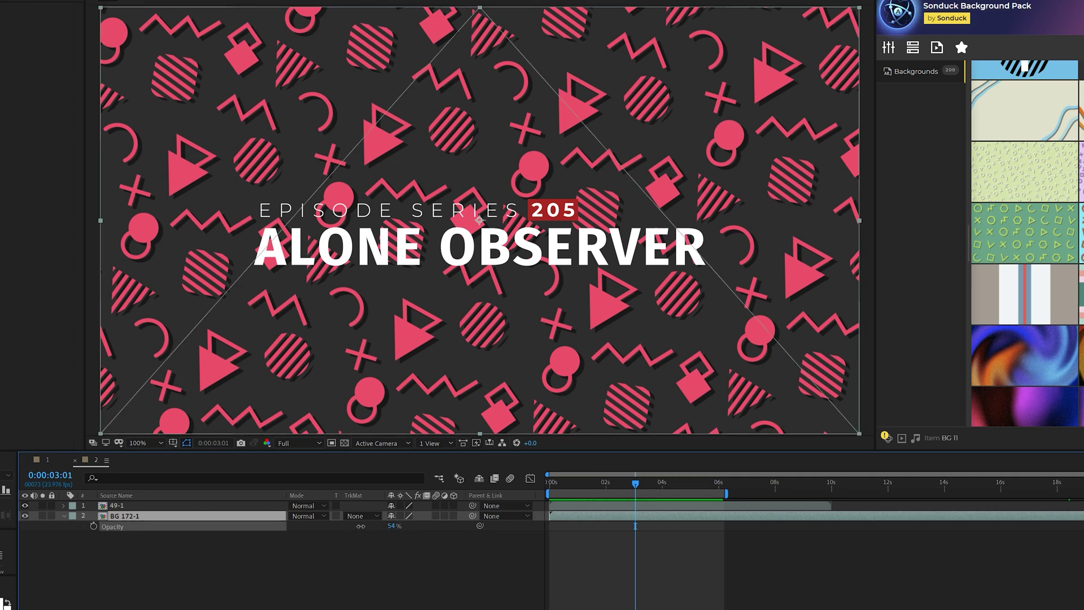
Step: Lower the BG 172-1 layer's opacity to about 53% and preview the result
left_click_drag(394, 526, 393, 527)
key("t")
key("space")
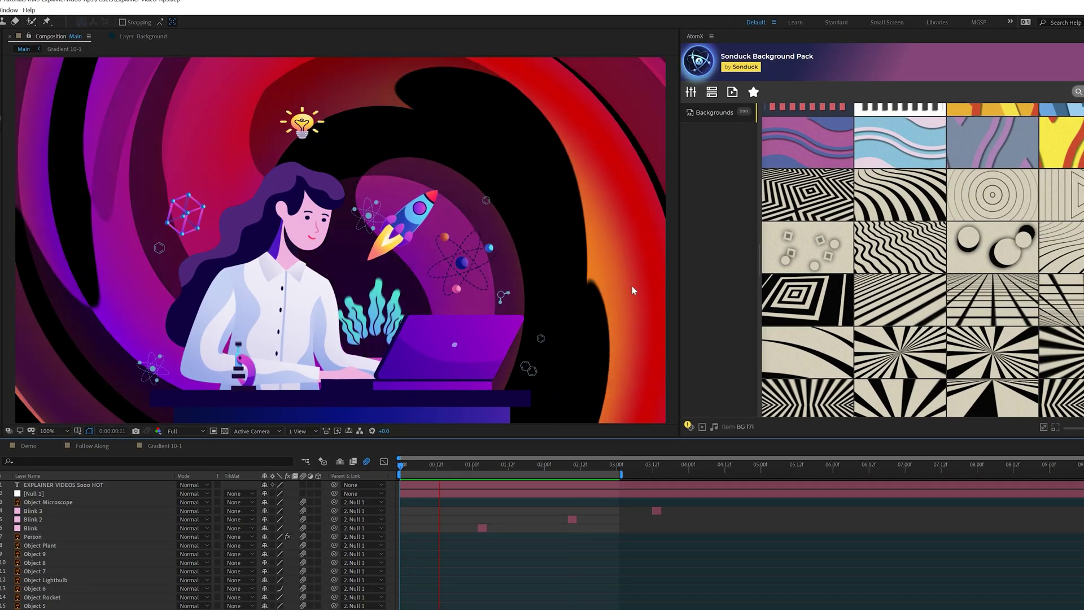
scroll(870, 315, "down", 5)
scroll(870, 315, "down", 5)
scroll(898, 305, "down", 5)
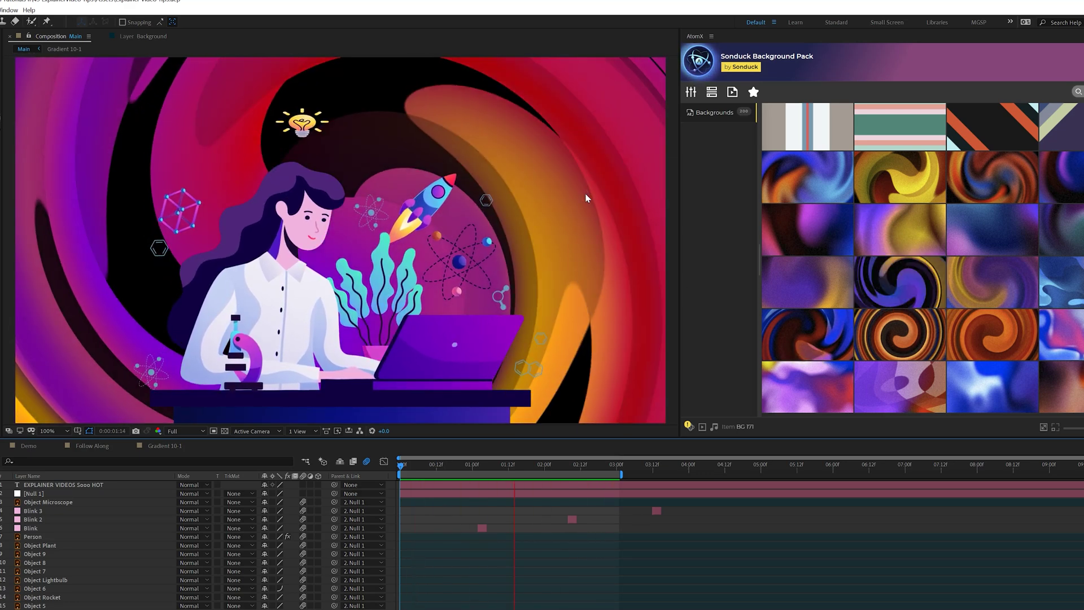
scroll(786, 285, "up", 5)
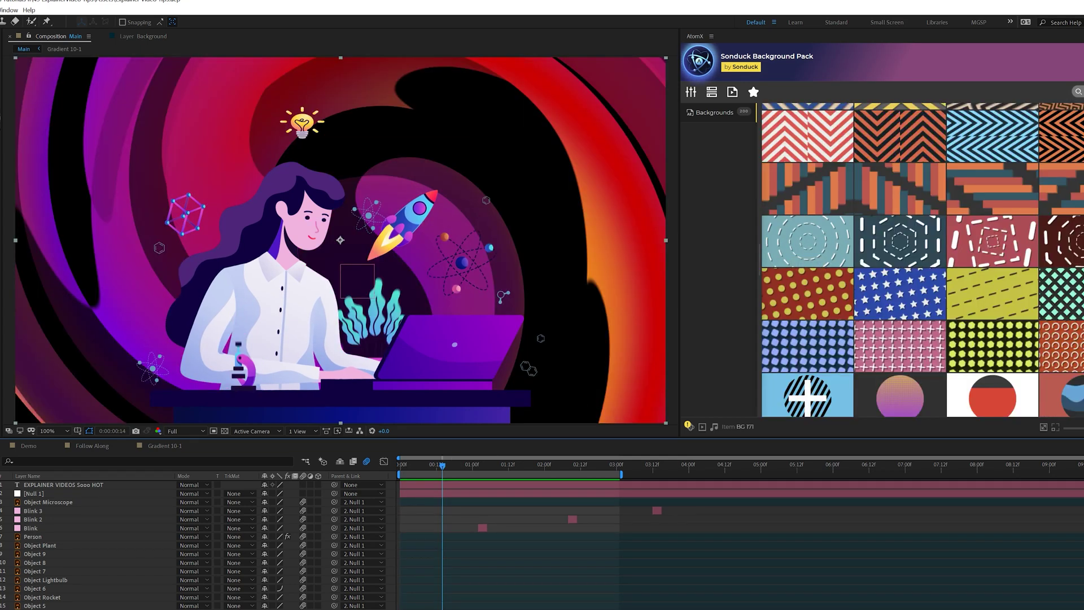
Step: Delete the swirling gradient background layer from the scientist scene
key("Delete")
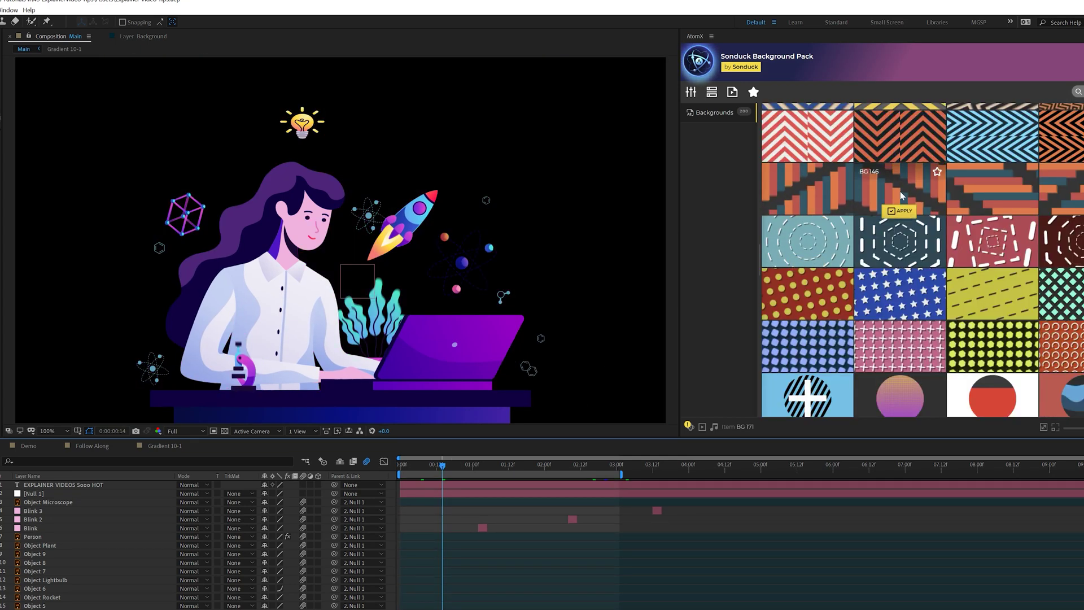
scroll(902, 196, "up", 3)
scroll(888, 272, "up", 3)
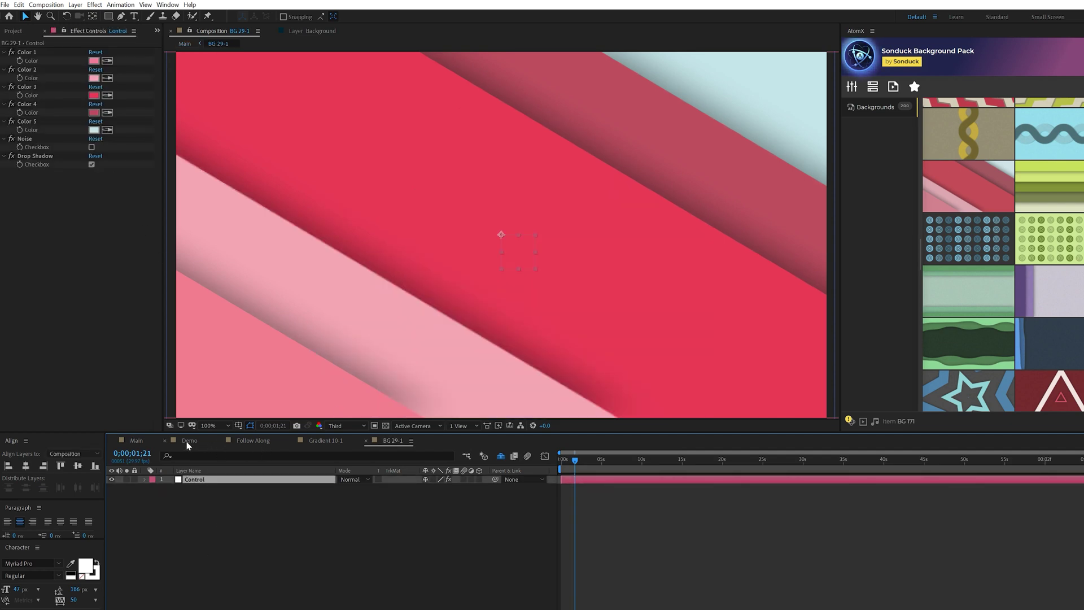
Step: Add Brightness & Contrast to the stripe background and raise Contrast toward 100
left_click(96, 4)
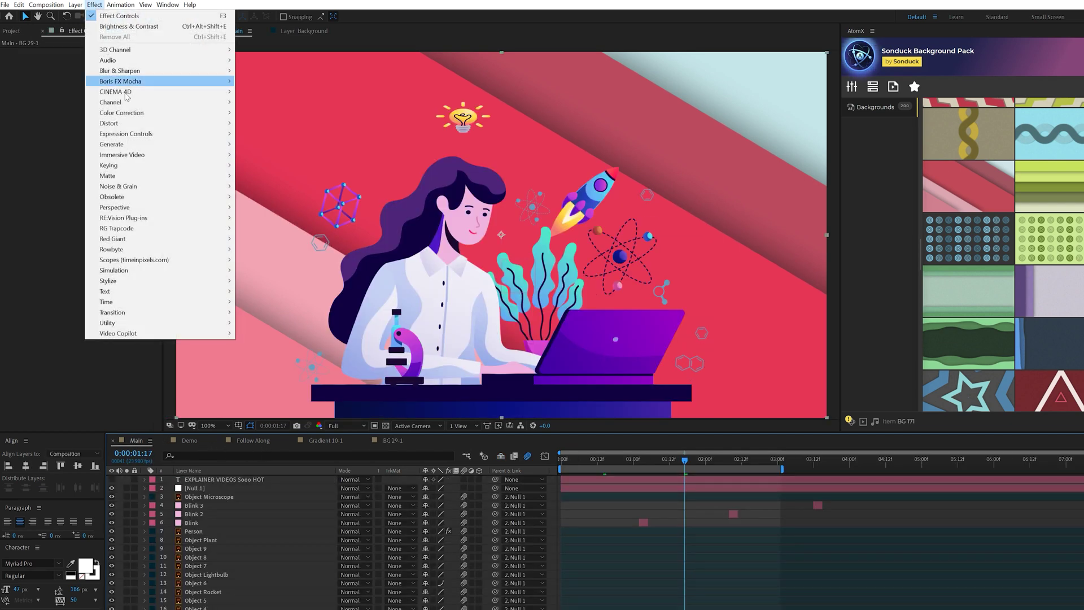
mouse_move(121, 113)
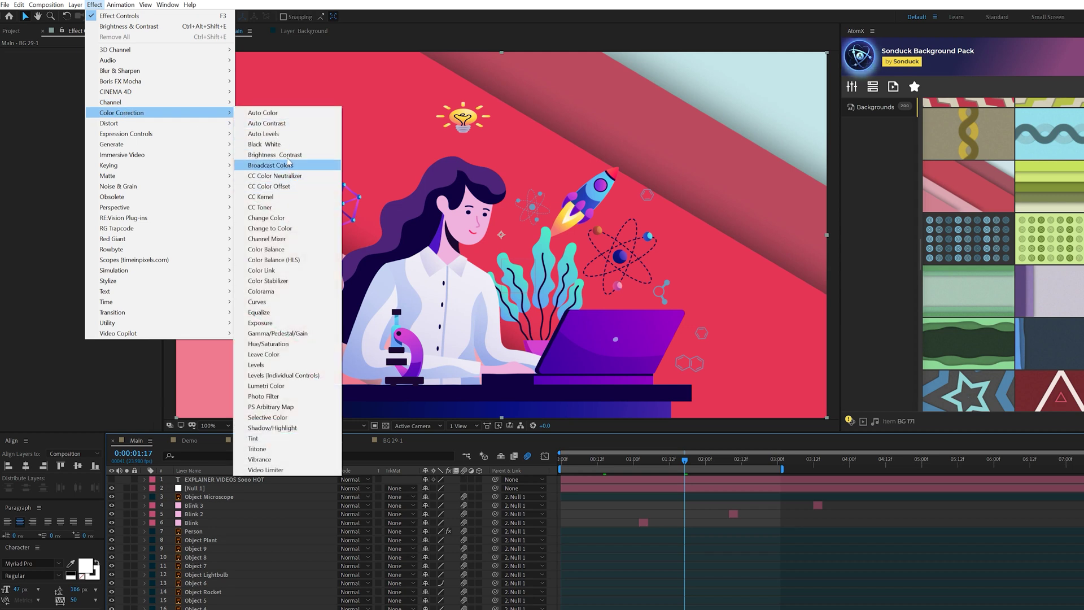
left_click(275, 154)
mouse_move(93, 69)
left_mouse_down()
mouse_move(149, 69)
mouse_move(34, 60)
left_mouse_up()
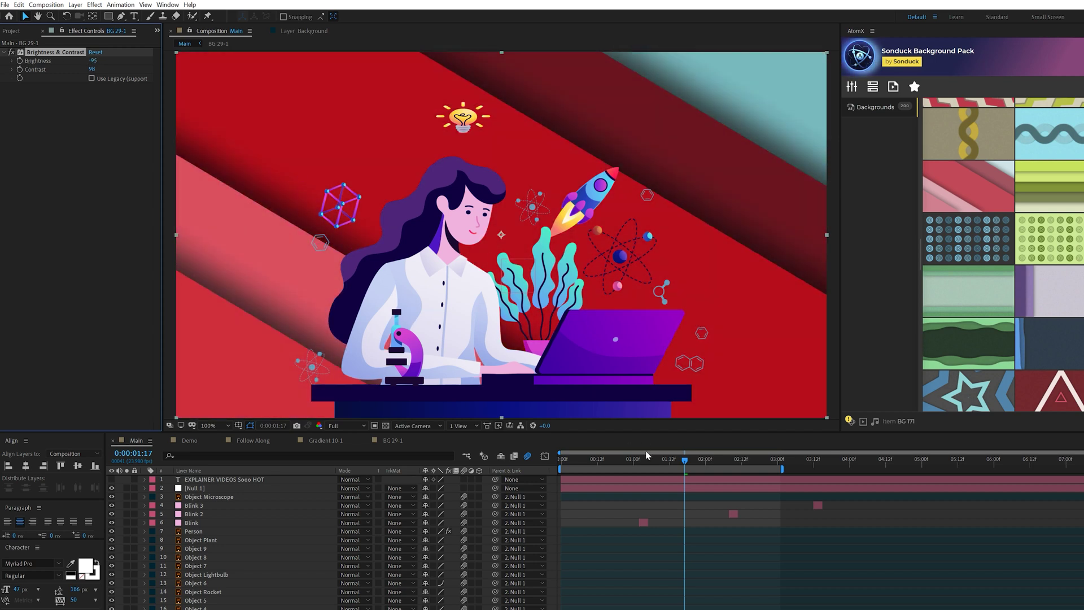
left_click(631, 462)
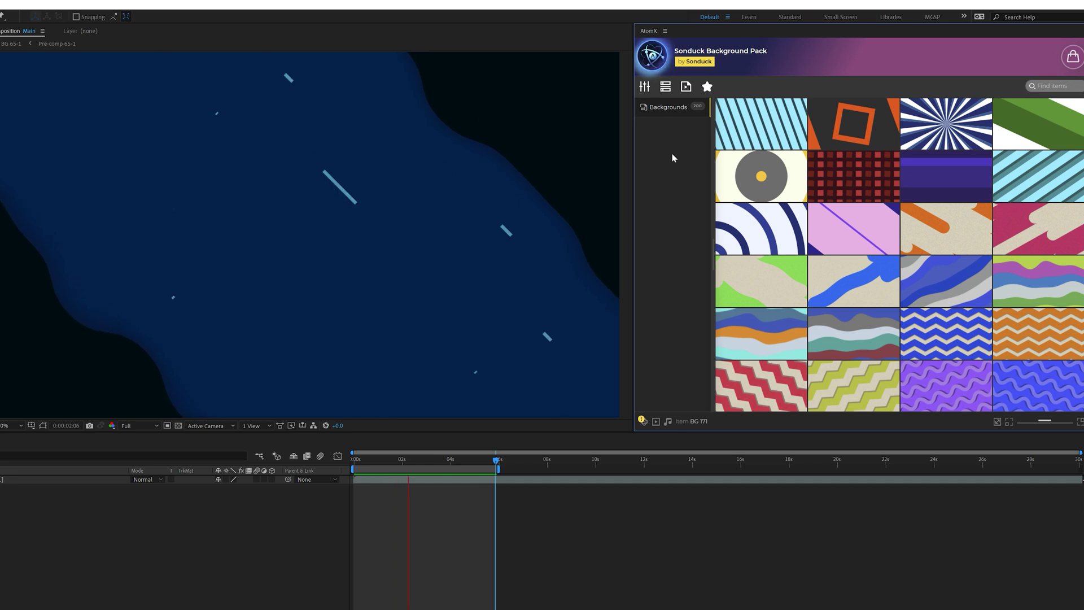
Step: Switch AtomX to the Modern Titles Pack and preview HUGE Editable Titles at two seconds
left_click(652, 56)
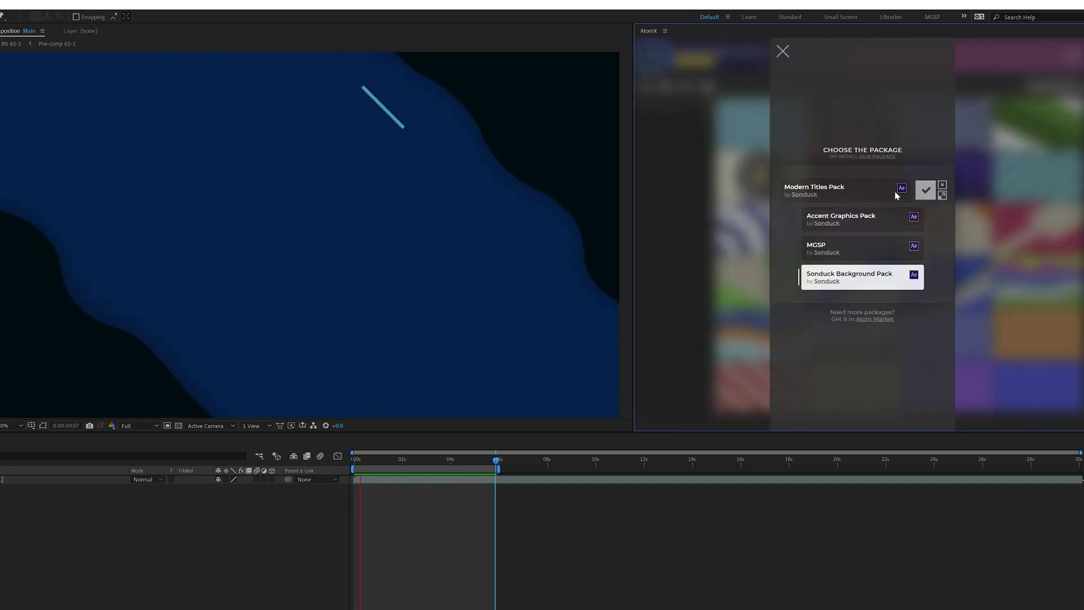
left_click(926, 189)
scroll(803, 343, "down", 5)
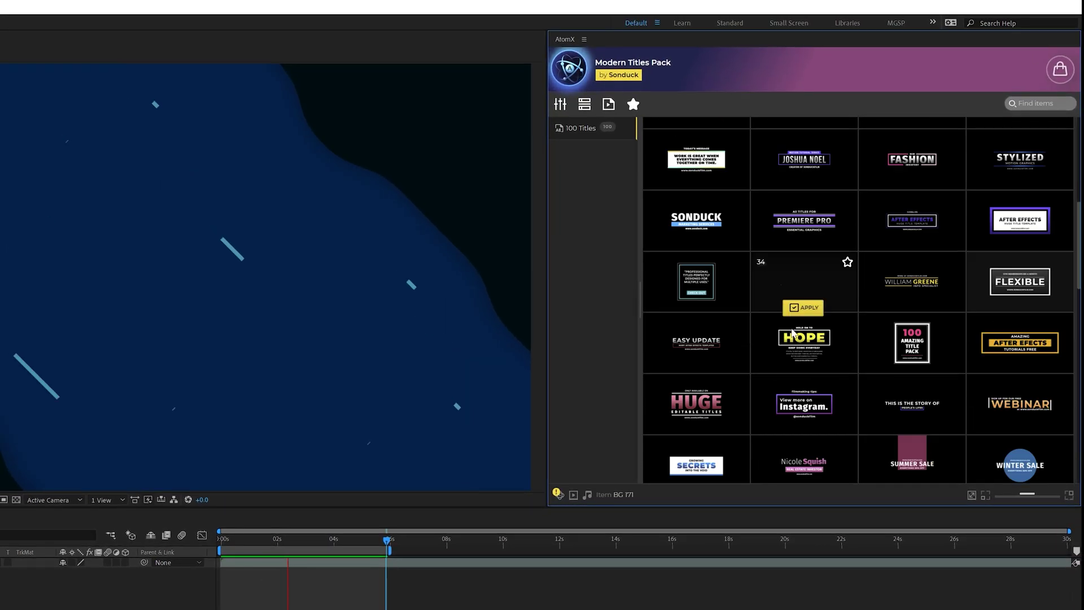
scroll(804, 344, "down", 3)
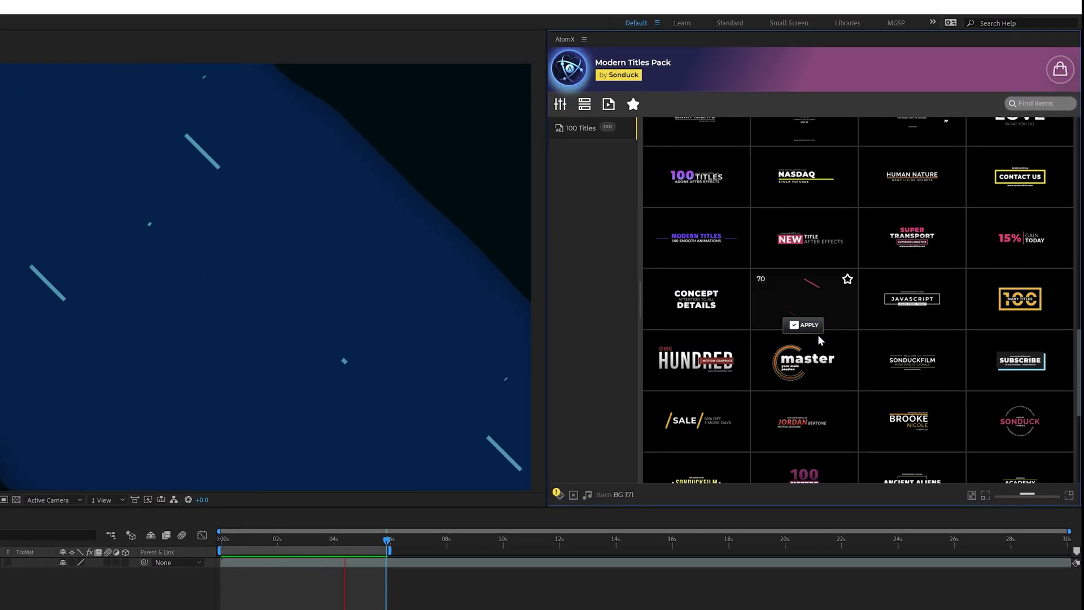
scroll(813, 337, "down", 3)
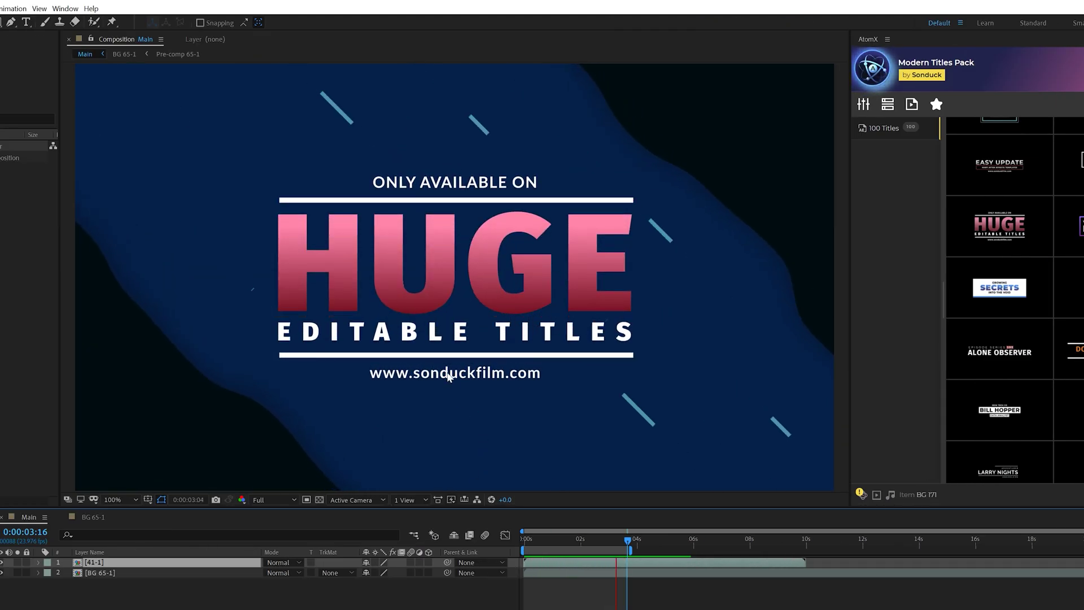
left_click(580, 541)
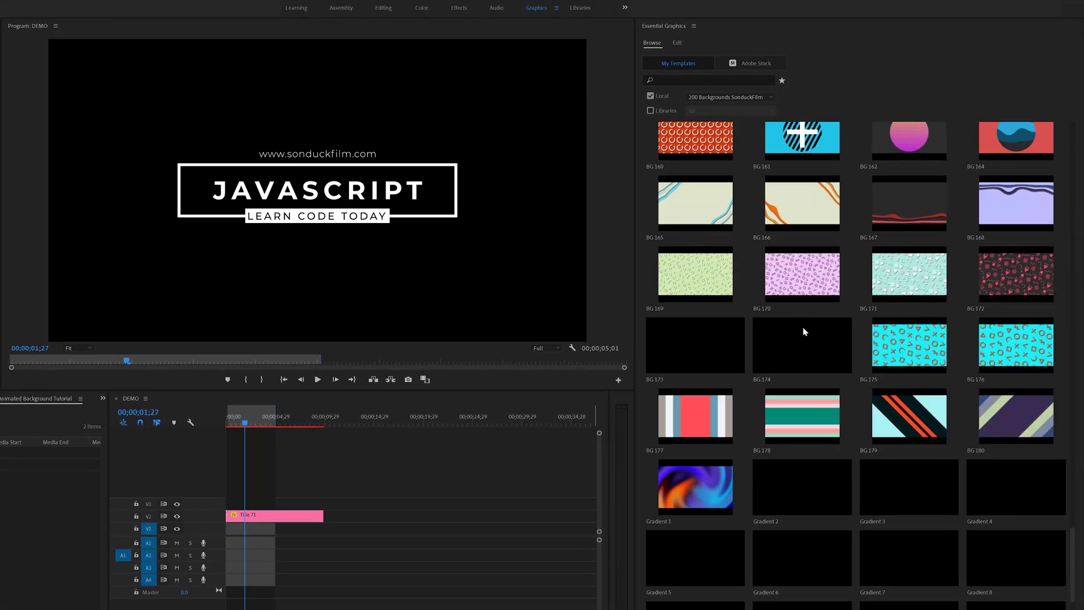
scroll(786, 355, "up", 10)
scroll(770, 351, "up", 8)
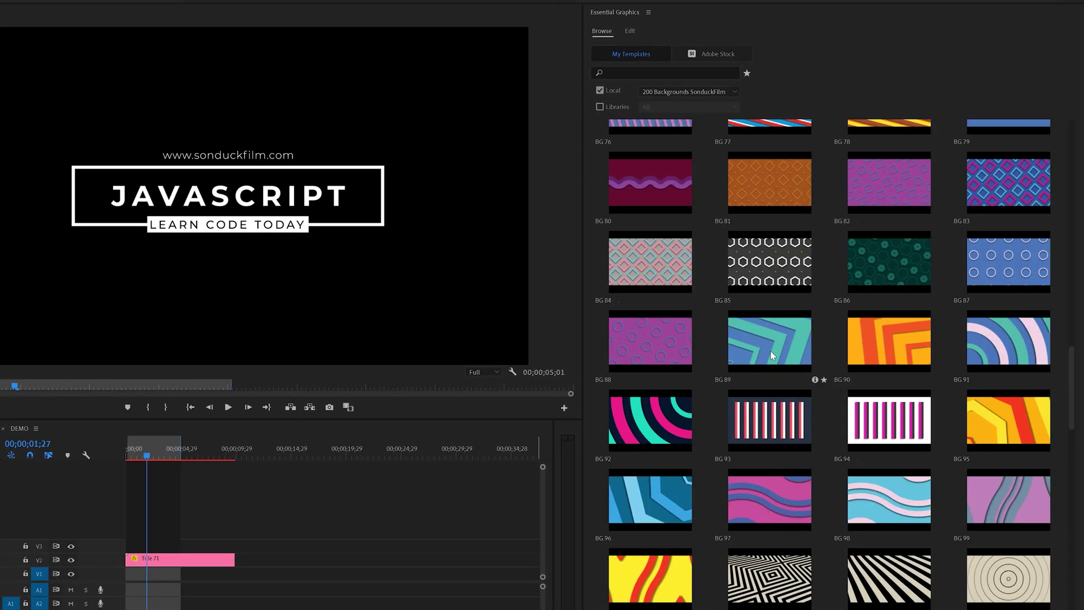
scroll(770, 351, "down", 12)
scroll(770, 350, "down", 8)
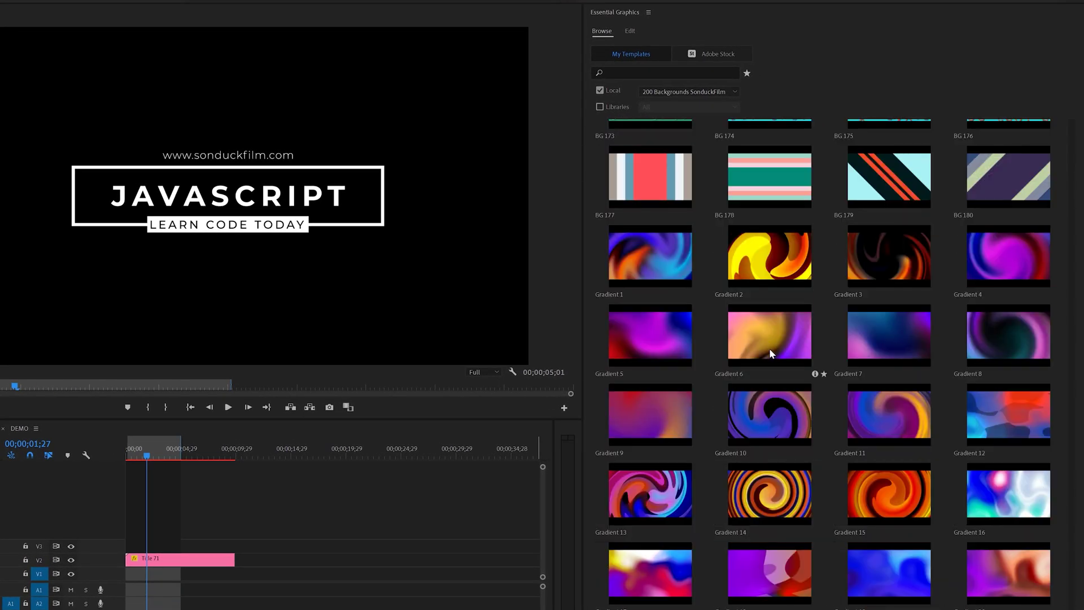
scroll(778, 364, "up", 10)
scroll(778, 365, "up", 8)
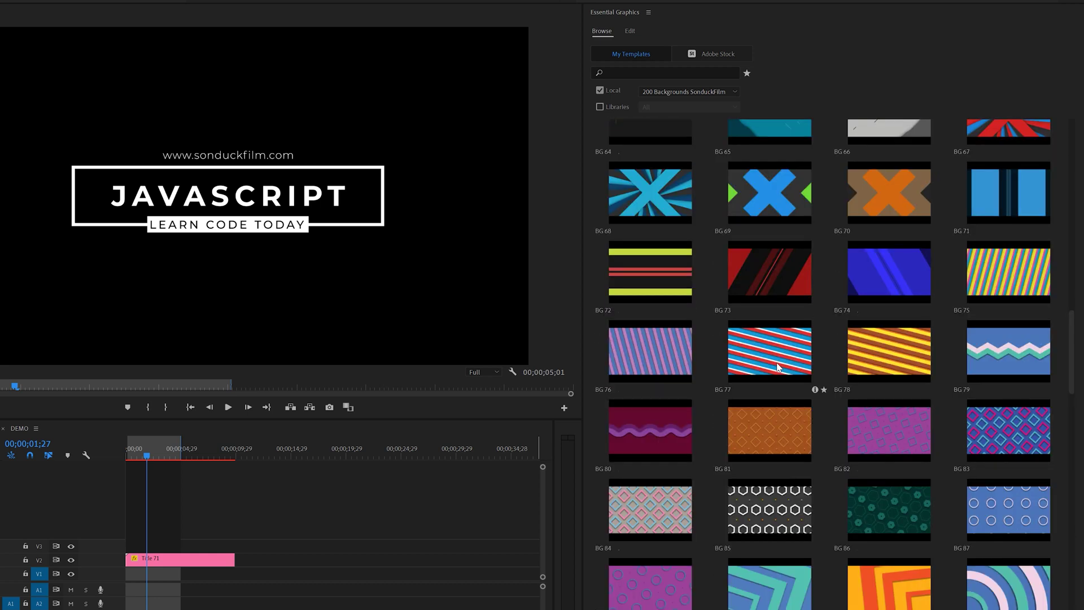
scroll(777, 365, "up", 8)
scroll(777, 361, "up", 6)
Step: Drag the BG 12 template from Essential Graphics onto V1 beneath the JAVASCRIPT clip
mouse_move(768, 395)
left_mouse_down()
mouse_move(175, 587)
mouse_move(137, 576)
left_mouse_up()
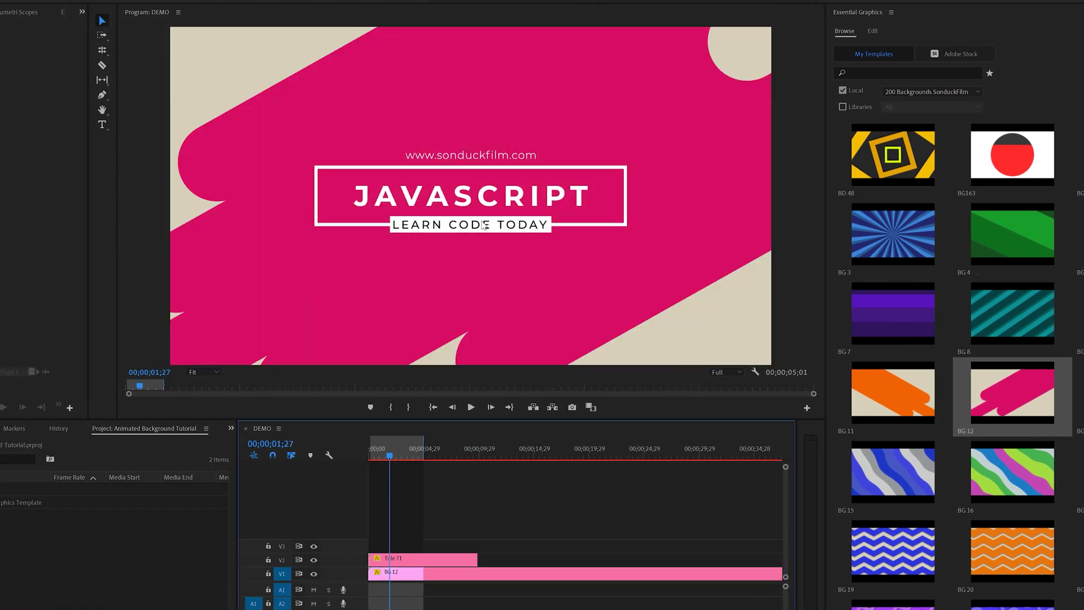
Step: Change BG 12's Color 2 from cream to near-black and play back the JAVASCRIPT title
left_click(451, 578)
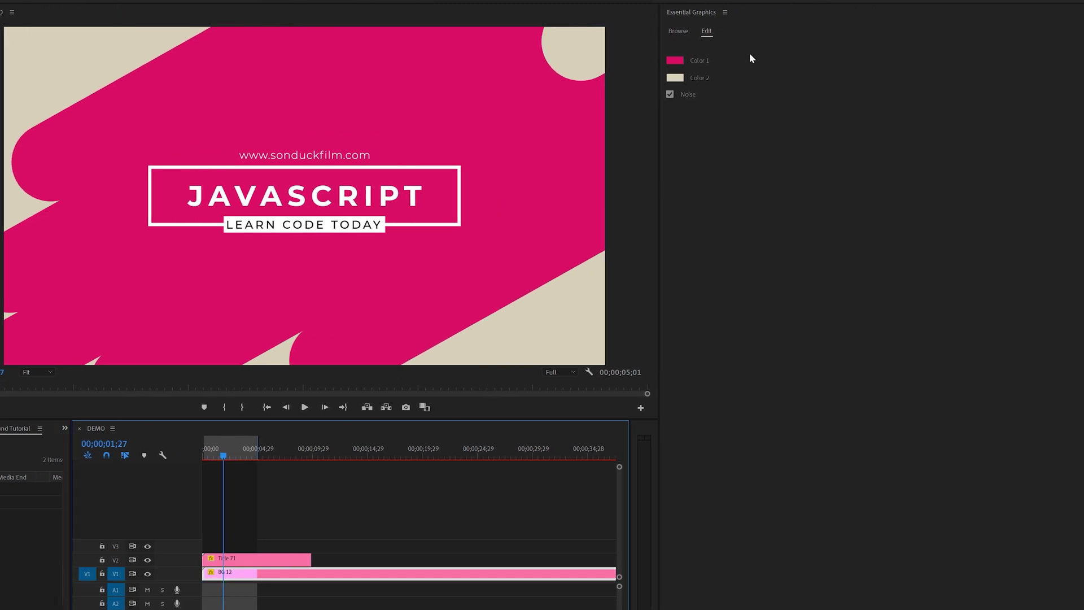
left_click(676, 81)
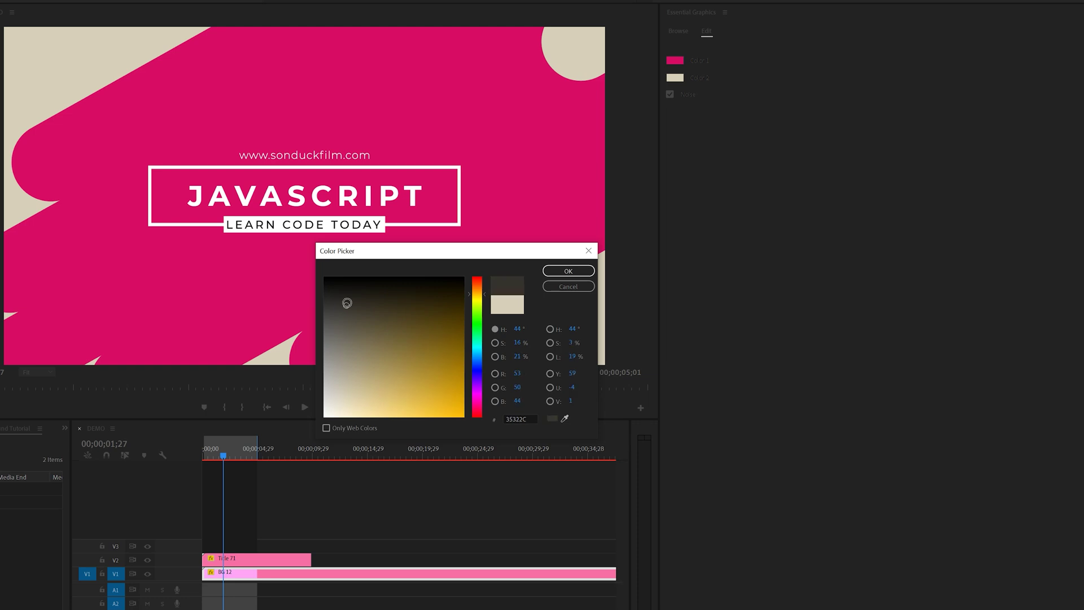
left_click(568, 272)
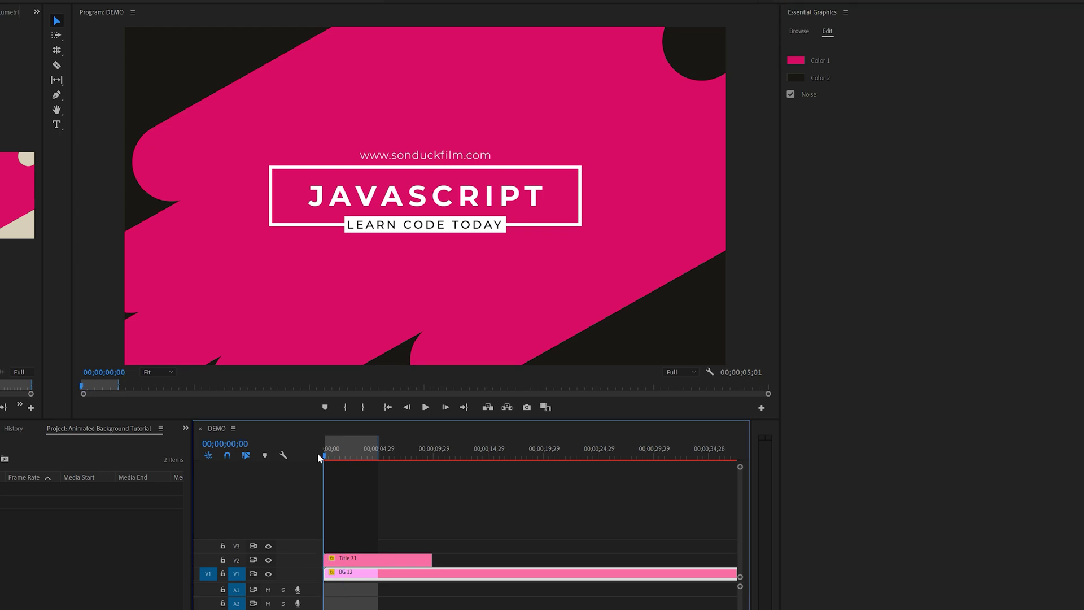
key("space")
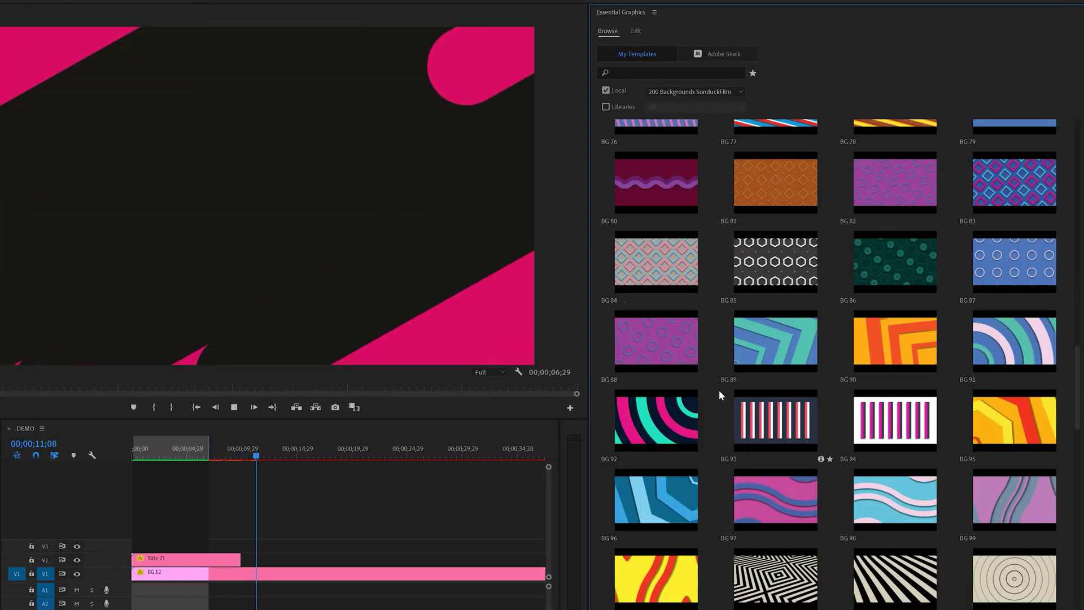
scroll(719, 390, "down", 5)
scroll(719, 390, "down", 5)
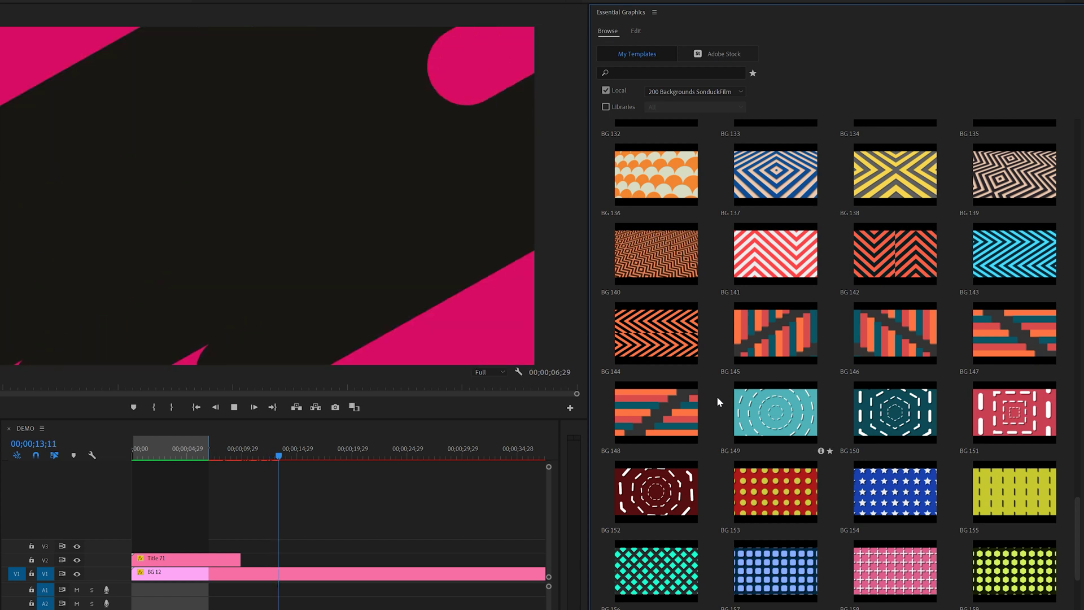